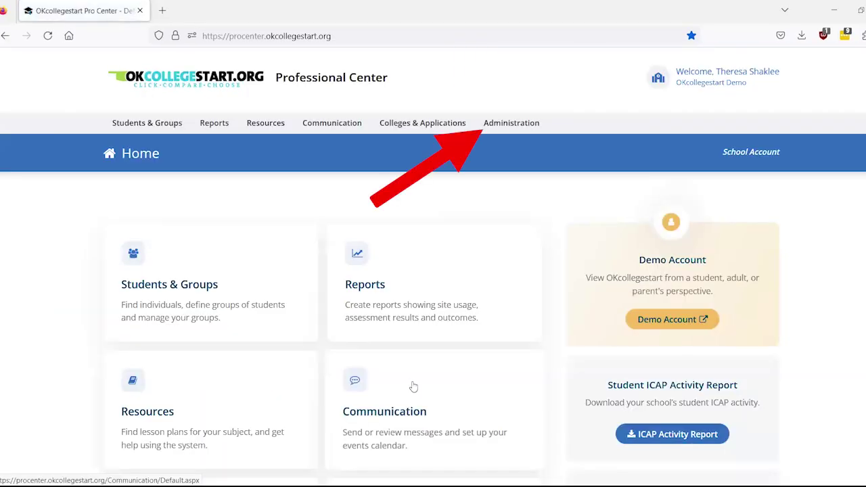
In the Assignment & Curriculum Builder, duplicate the unassigned "Oklahoma ICAP Template (Minimum Requirements)" curriculum
click(527, 128)
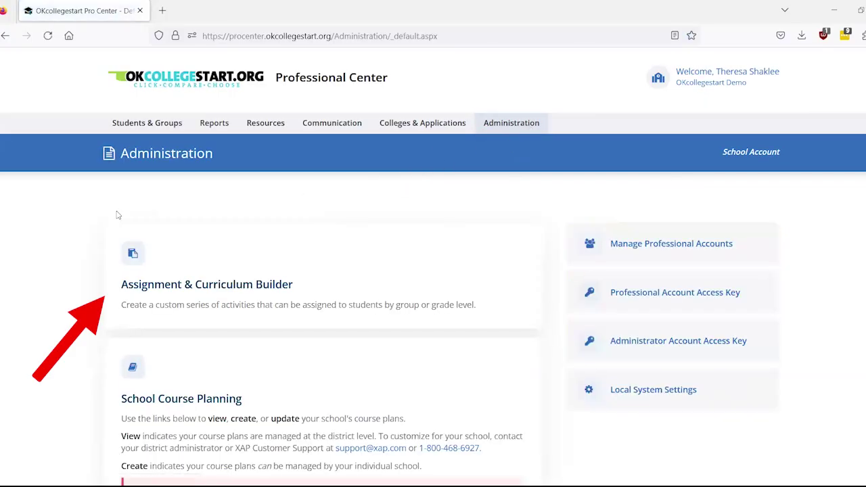
click(239, 320)
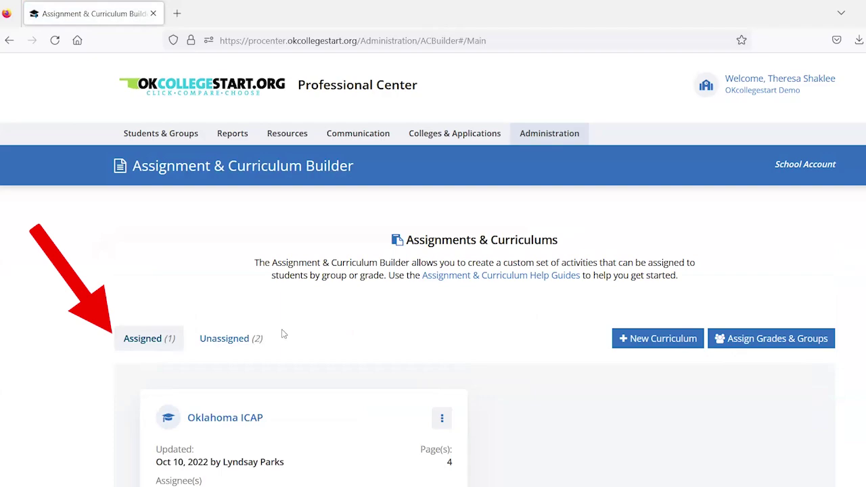
scroll(71, 328, down, 1)
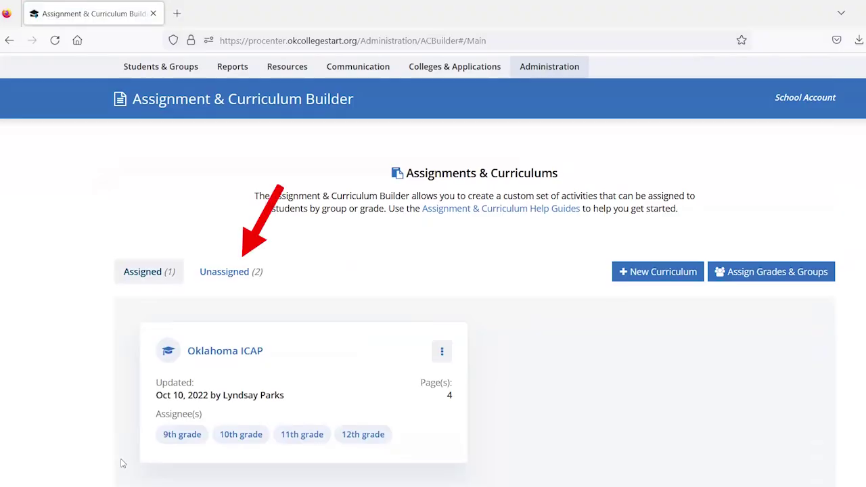
click(244, 277)
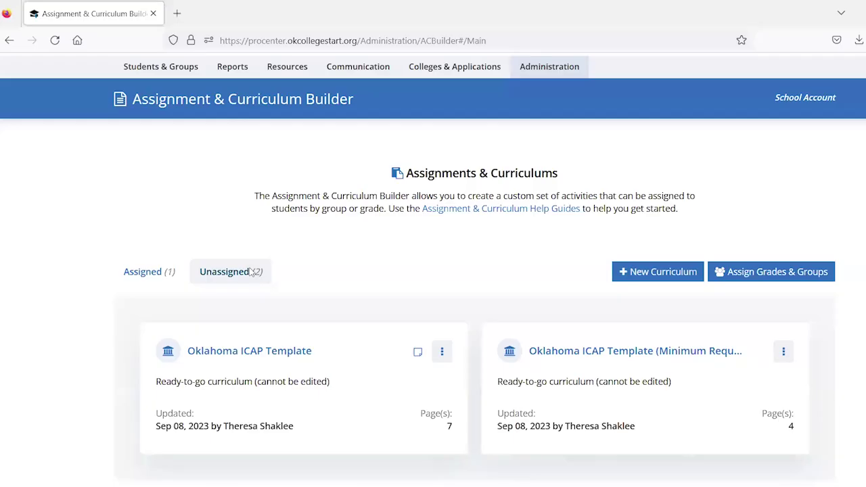
click(785, 353)
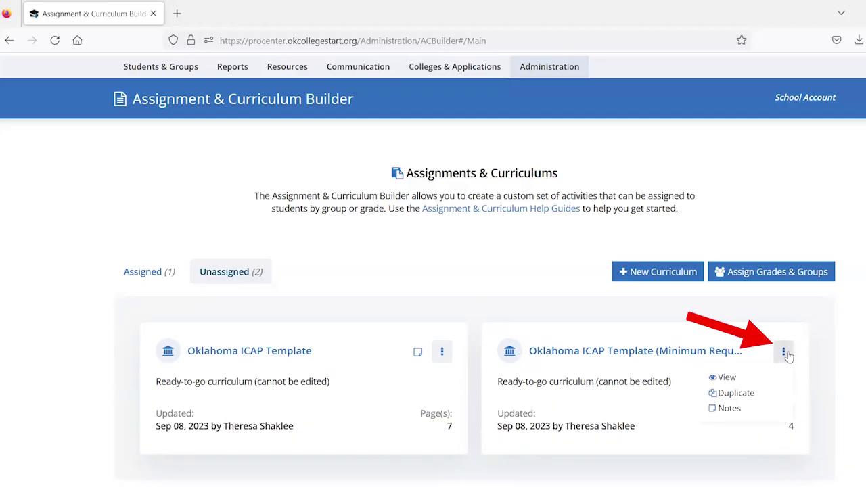
click(765, 400)
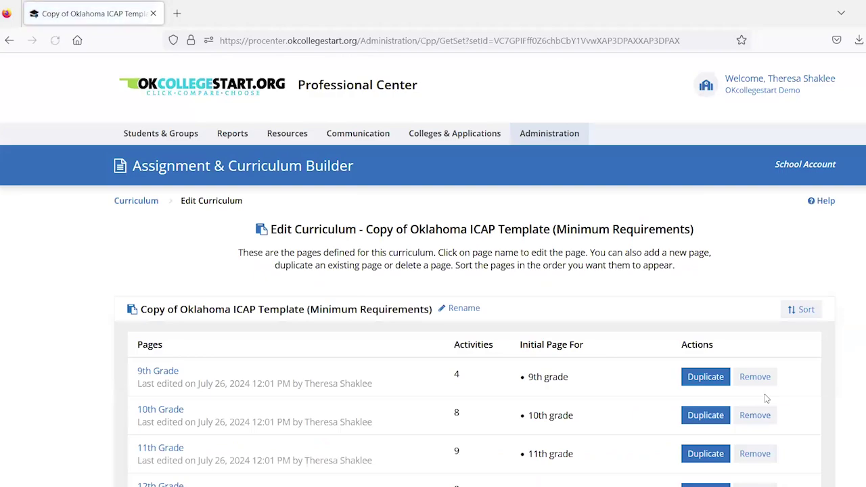
Rename the duplicated curriculum "School ICAP"
scroll(455, 291, down, 1)
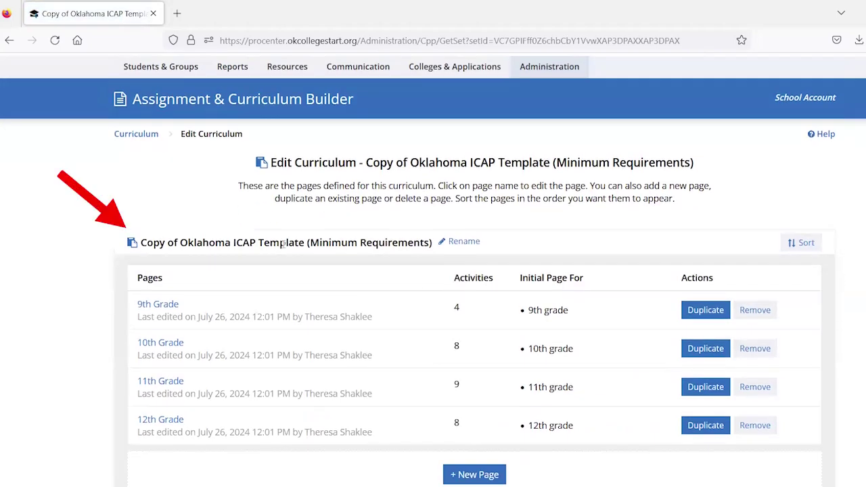
click(462, 245)
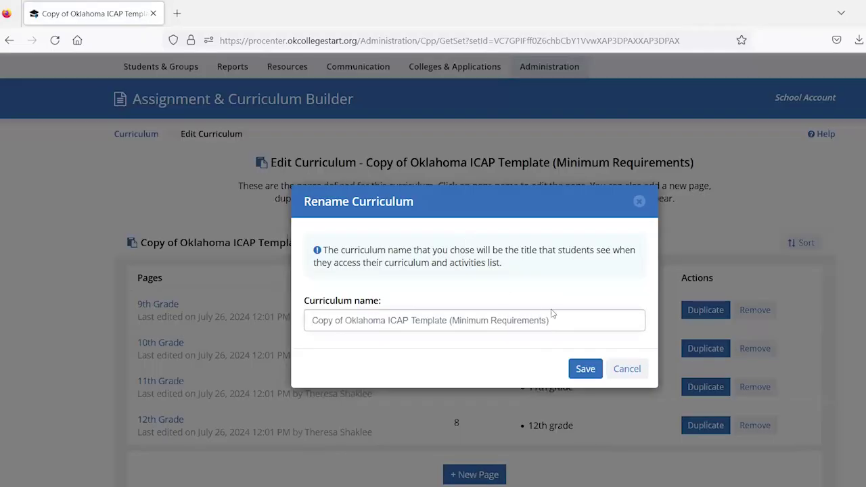
key(ctrl+a)
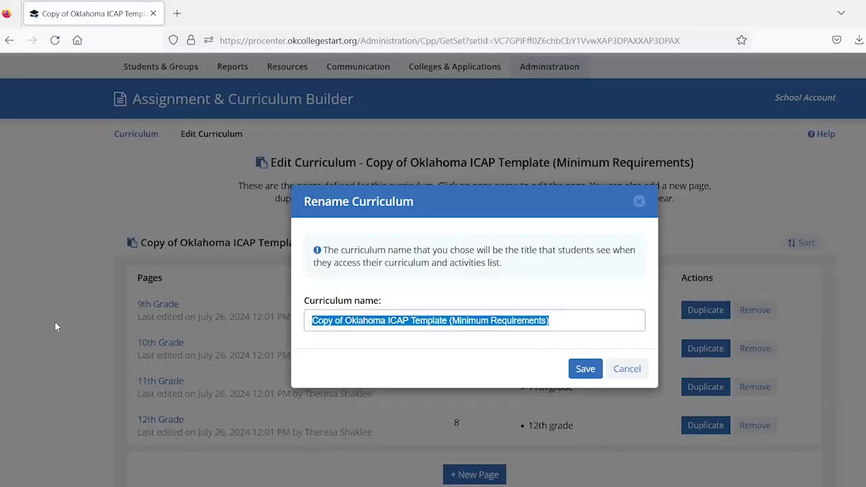
text(School ICAP)
key(Return)
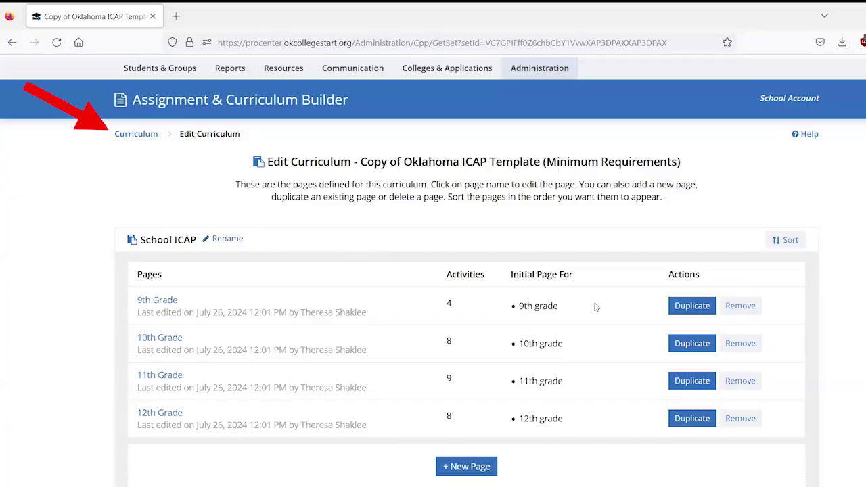
Return to the curriculum list, open the grade and group assignments, and view the curriculums available for 8th grade
click(149, 138)
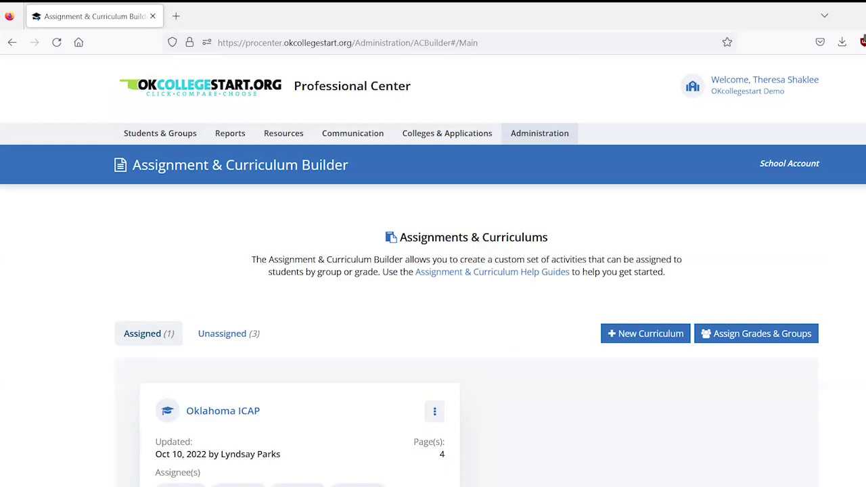
scroll(191, 460, down, 3)
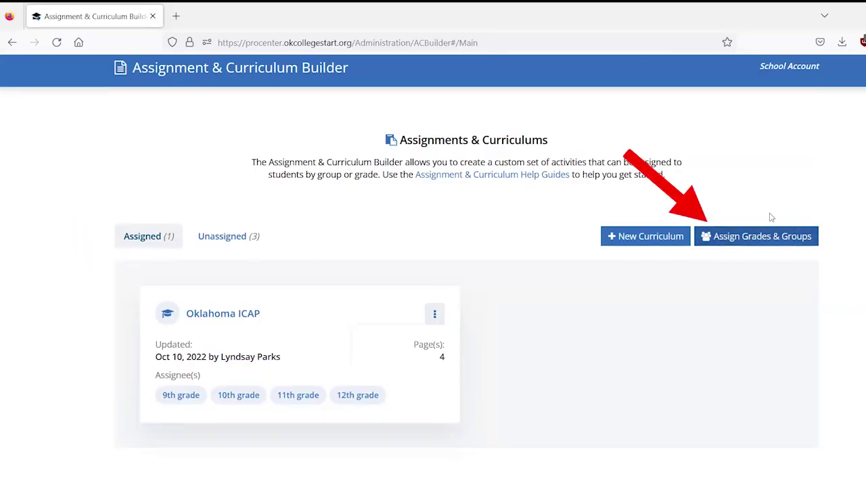
click(756, 245)
scroll(758, 245, down, 2)
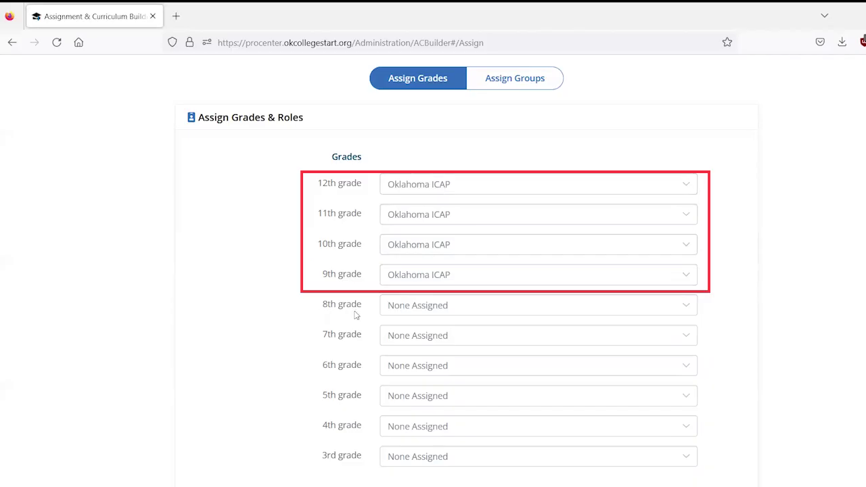
click(439, 312)
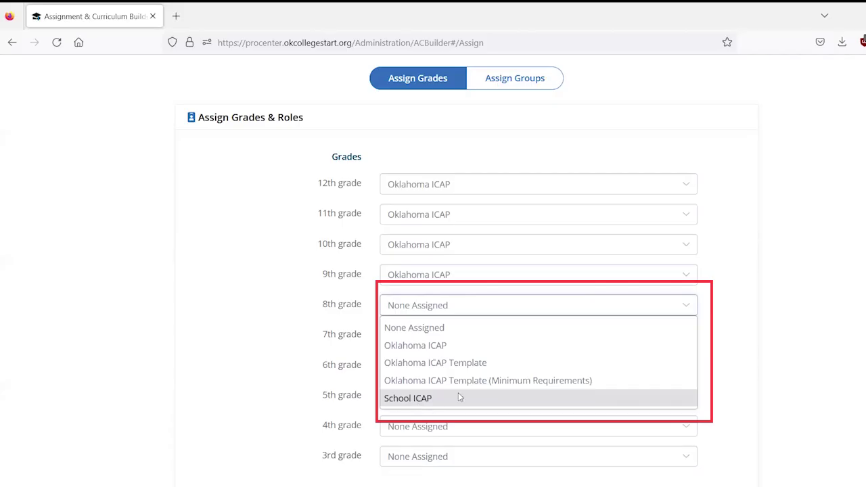
click(294, 312)
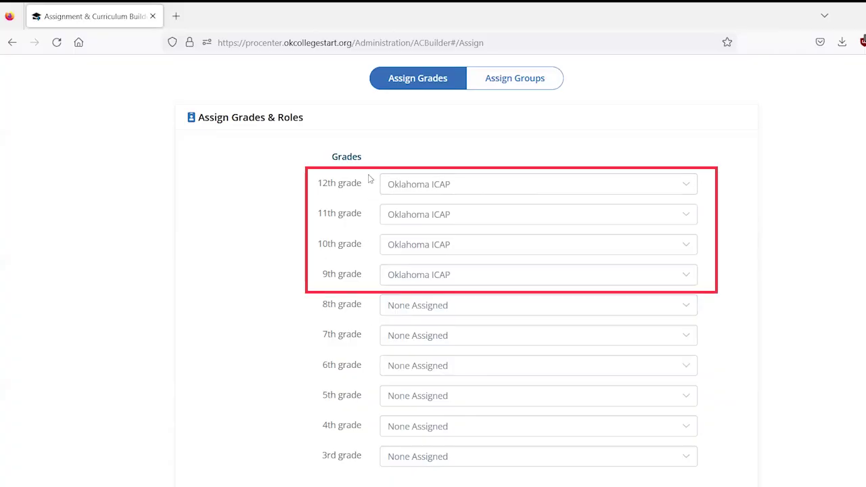
Save the curriculum assignments for grades and roles and return to the curriculum list
scroll(367, 201, down, 3)
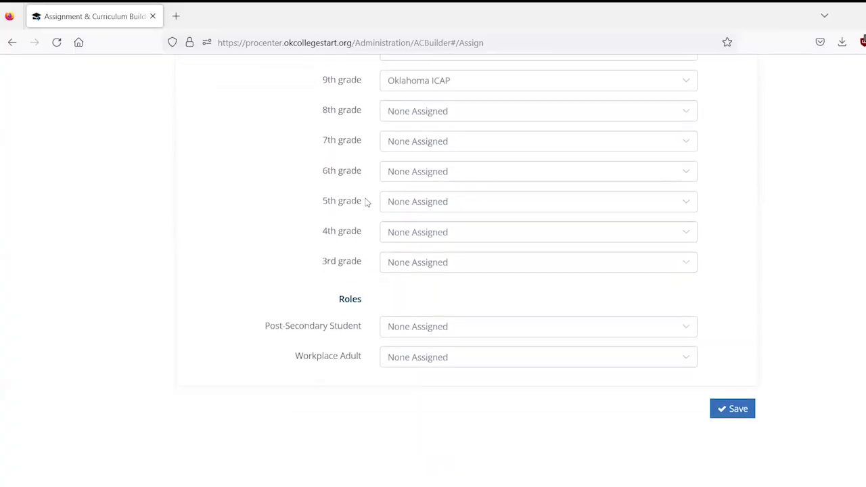
click(748, 411)
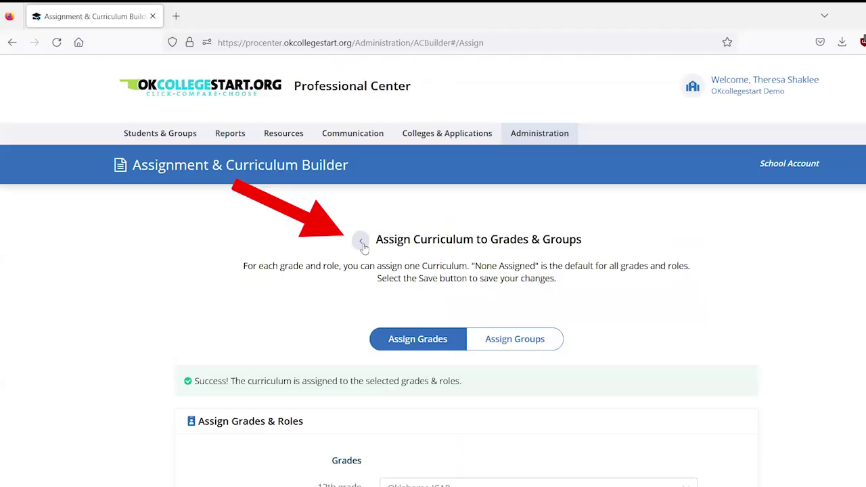
click(362, 242)
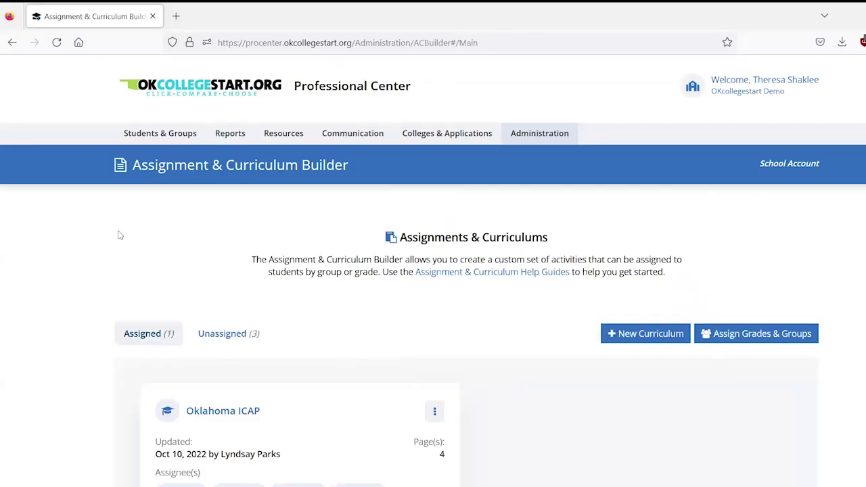
Open the 9th Grade page of the assigned Oklahoma ICAP curriculum for editing
scroll(86, 251, down, 2)
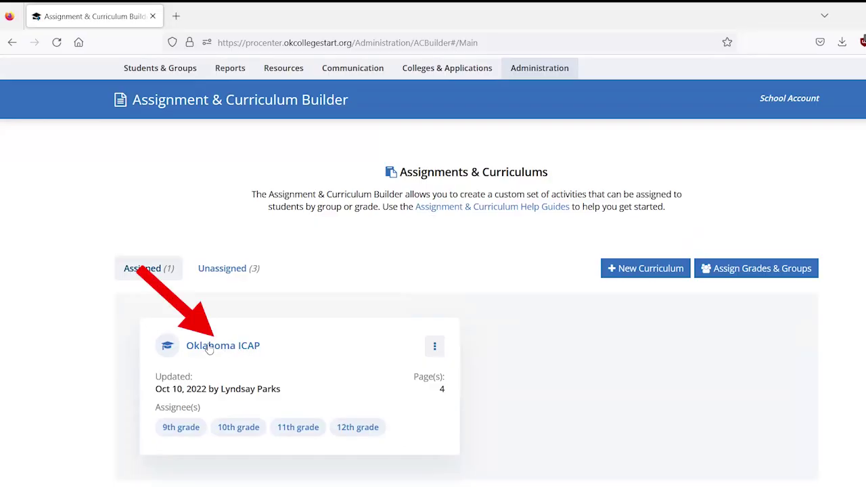
click(229, 348)
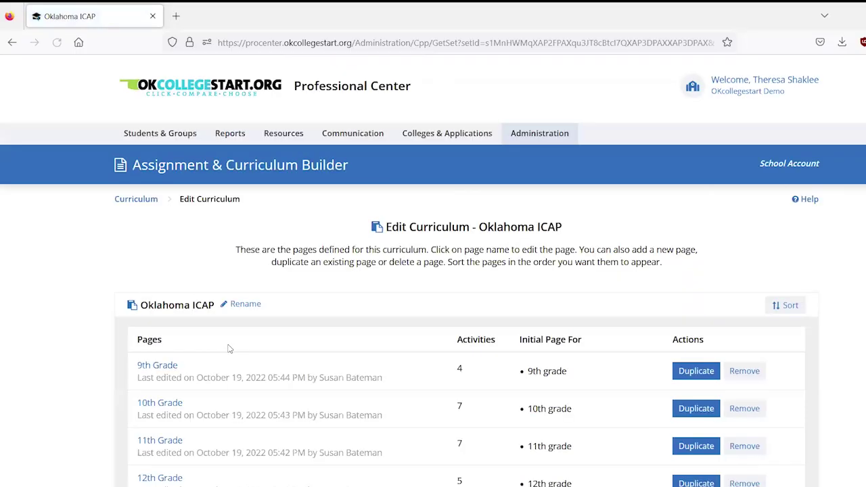
scroll(227, 339, down, 2)
scroll(226, 339, down, 1)
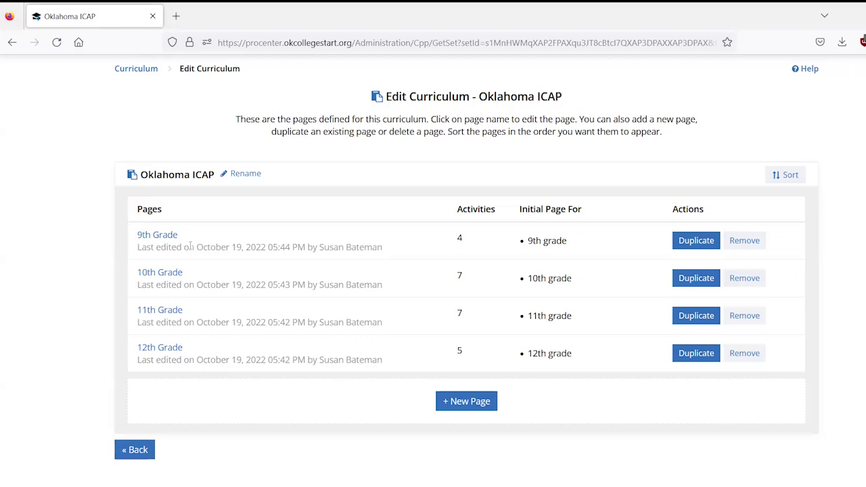
click(151, 236)
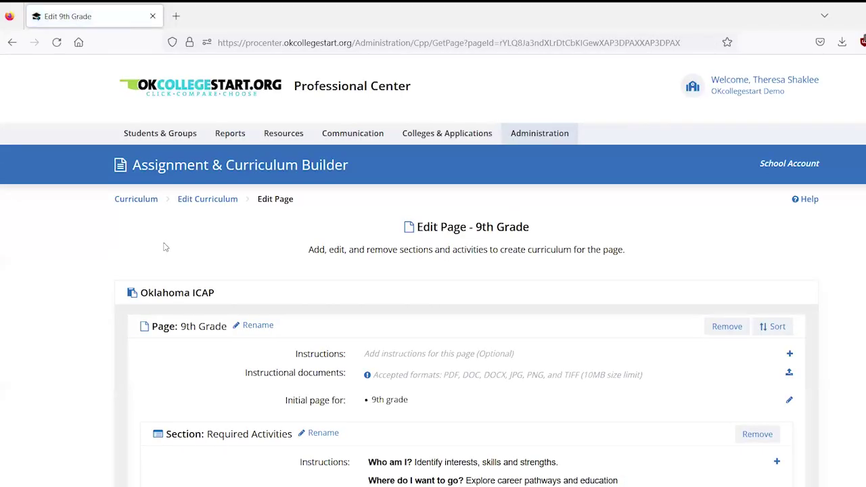
scroll(163, 247, down, 2)
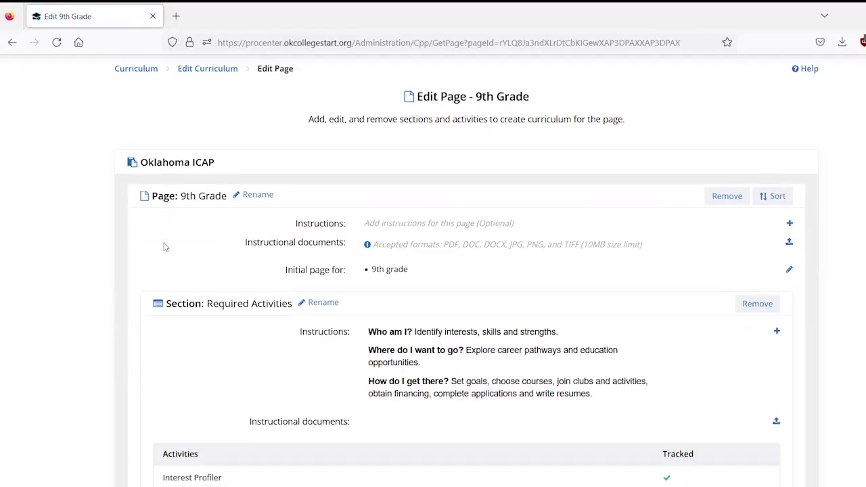
click(256, 201)
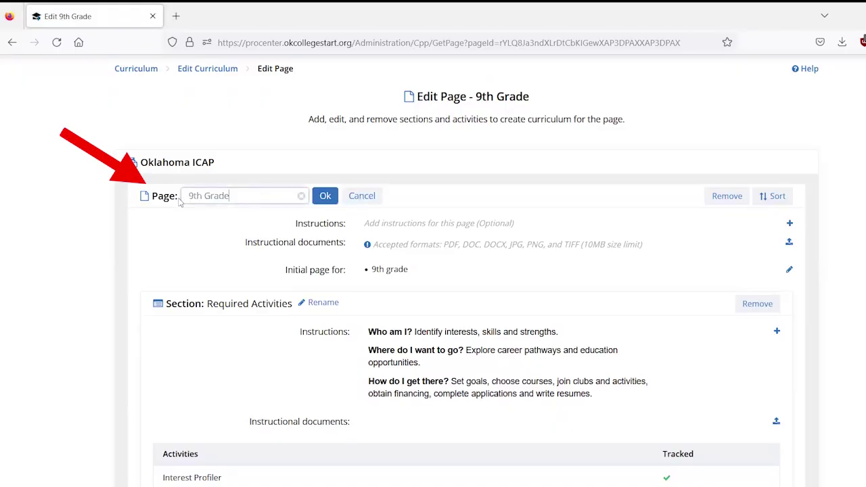
click(351, 199)
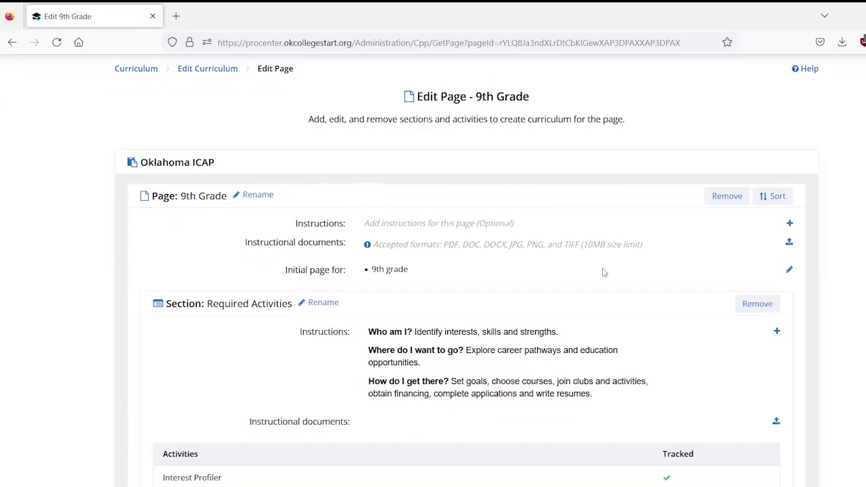
Open the activities of the 9th Grade page's Required Activities section for editing
scroll(603, 272, down, 1)
scroll(603, 272, down, 2)
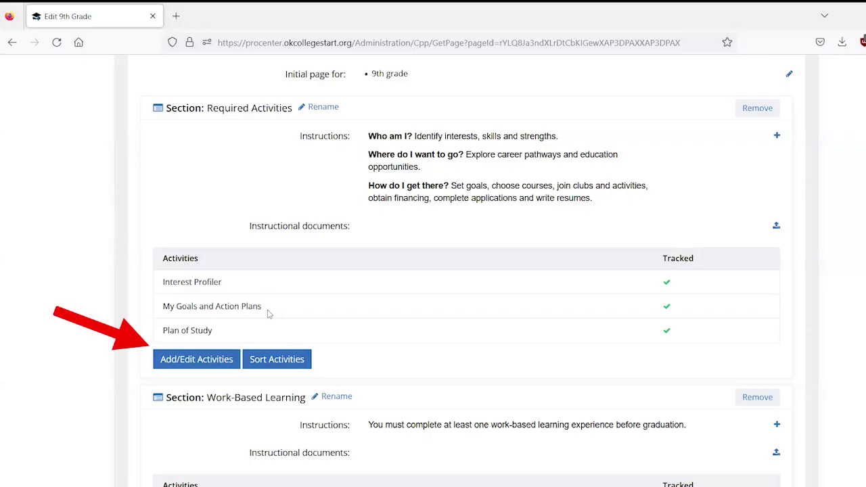
click(195, 359)
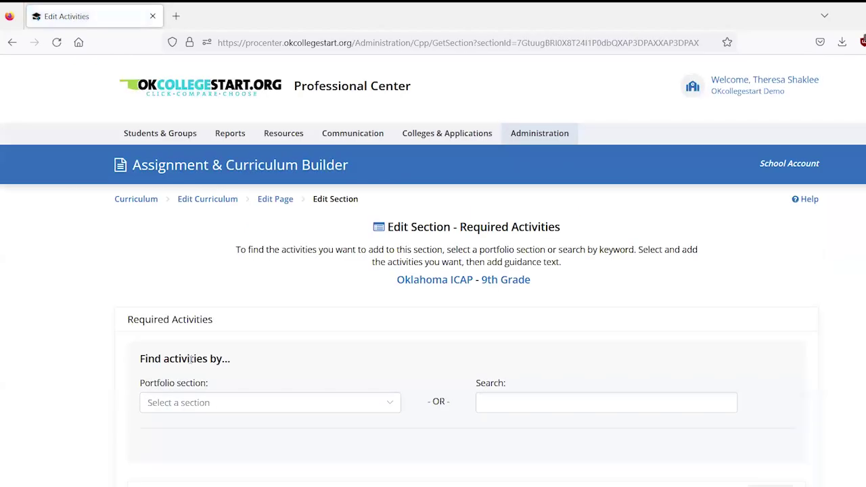
scroll(87, 349, down, 2)
scroll(87, 348, down, 2)
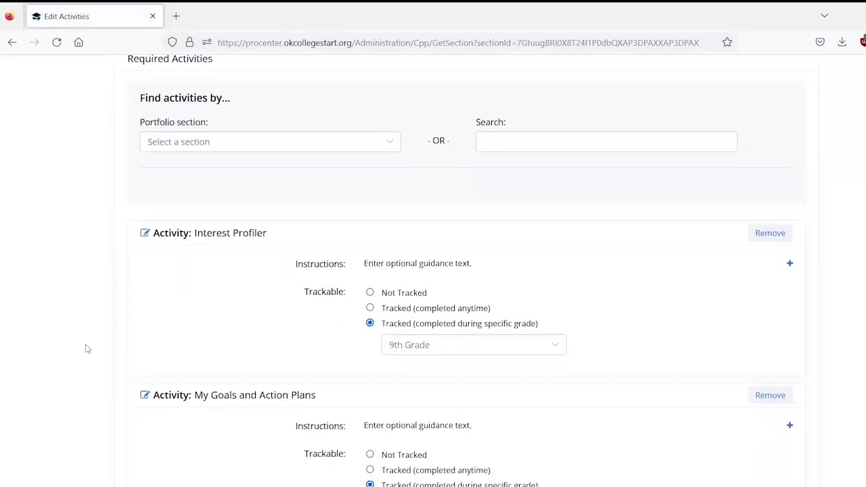
Search the activities for "resume" and add Resume Builder to the Required Activities section
click(251, 142)
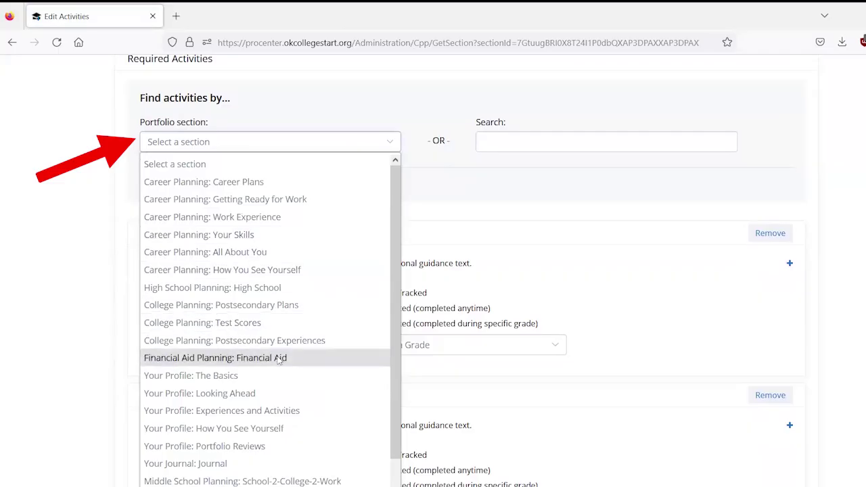
click(555, 143)
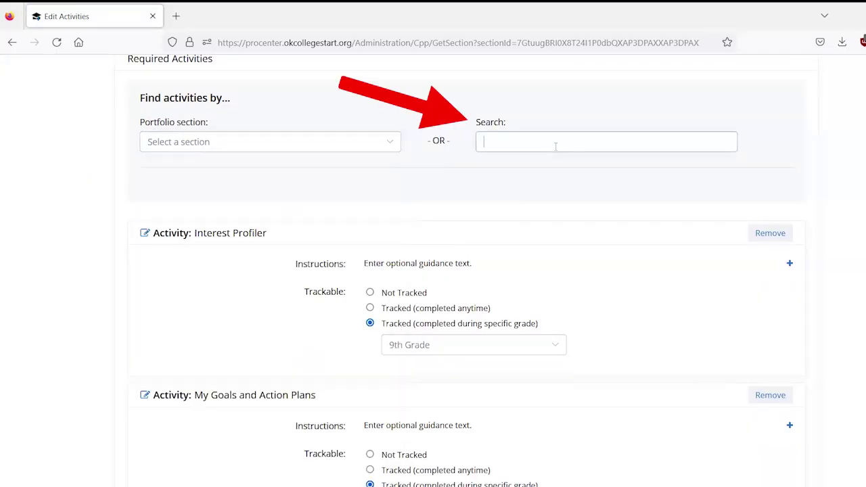
text(resume)
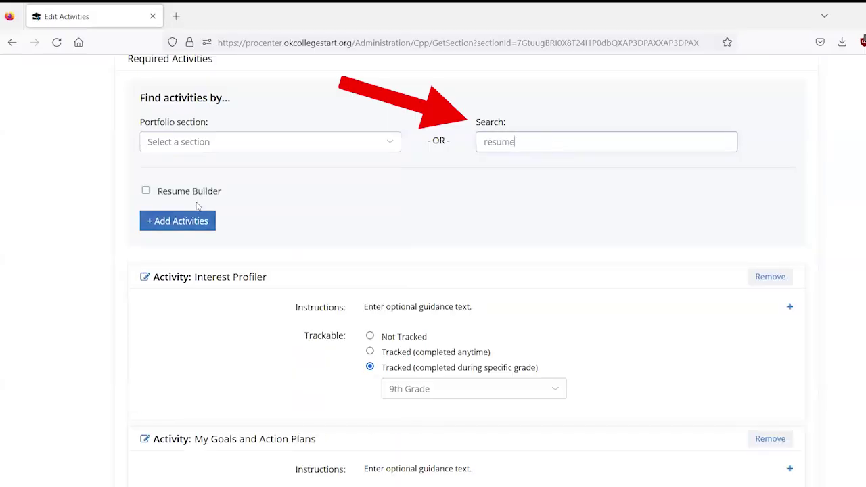
click(147, 193)
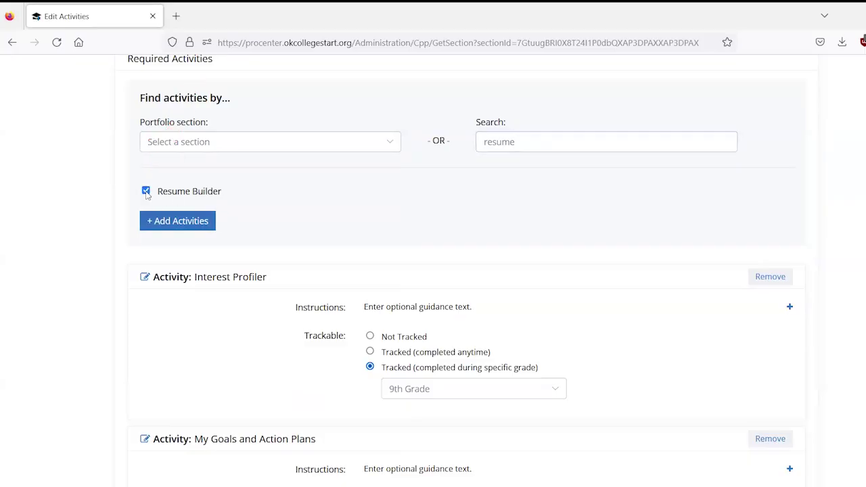
click(174, 230)
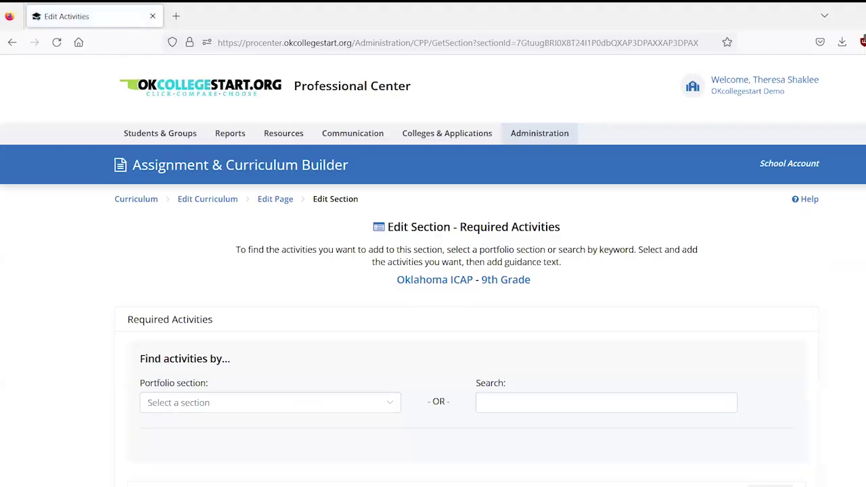
scroll(464, 270, down, 5)
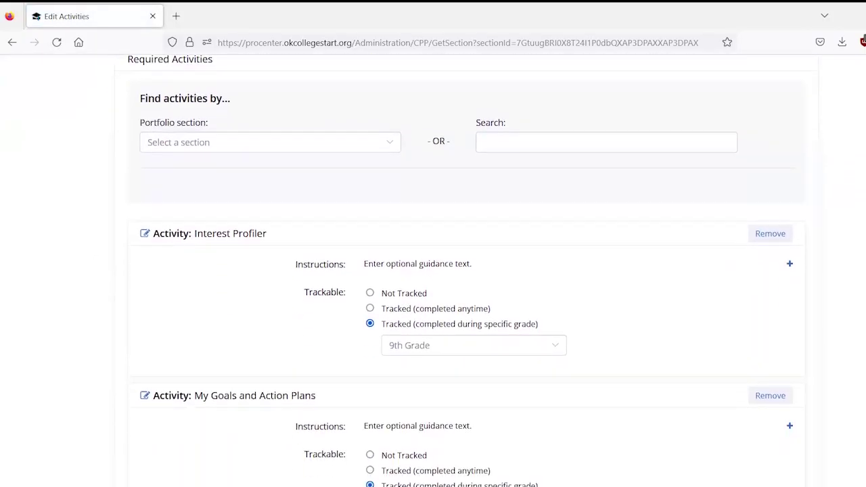
scroll(465, 271, down, 7)
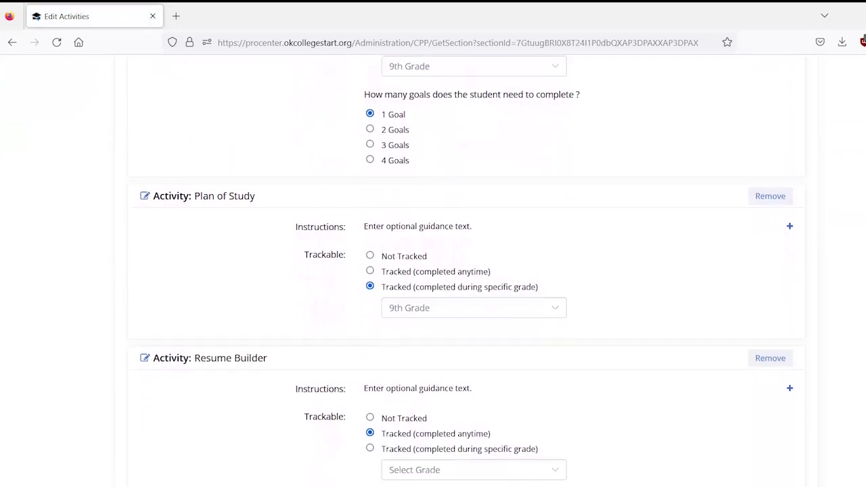
Track the Resume Builder activity as completed during a specific grade, set to 9th Grade, and return to the 9th Grade page
scroll(440, 284, down, 1)
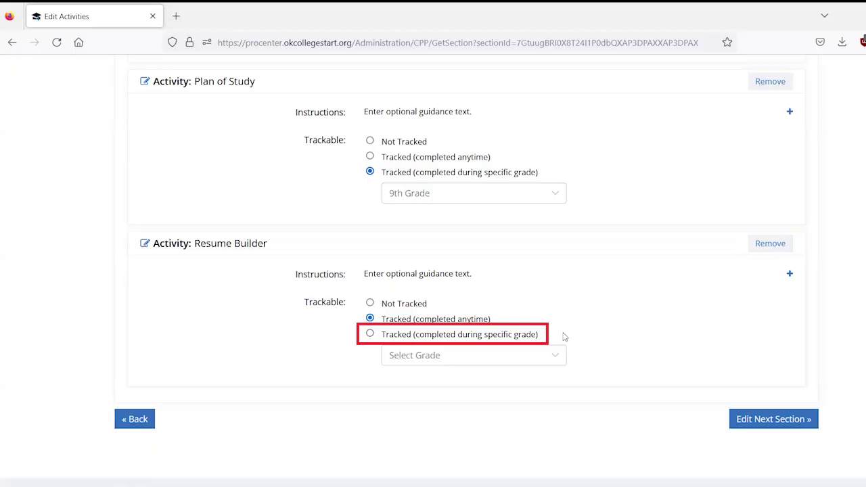
click(370, 334)
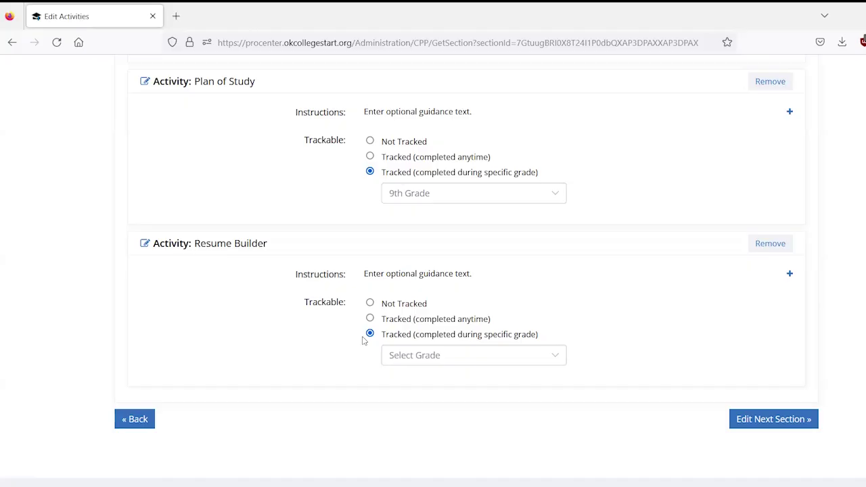
click(428, 358)
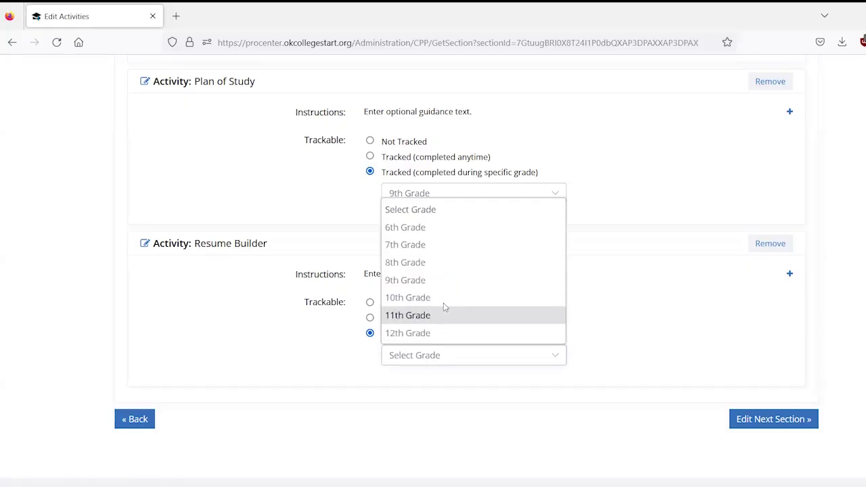
click(450, 282)
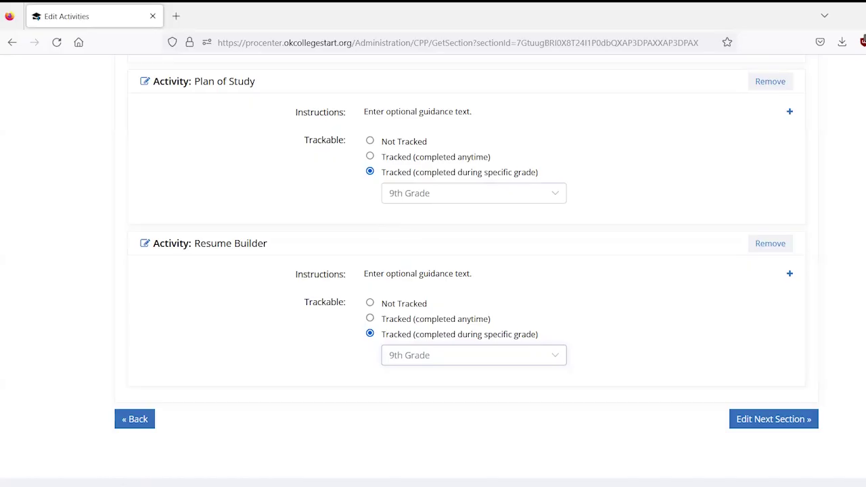
click(139, 420)
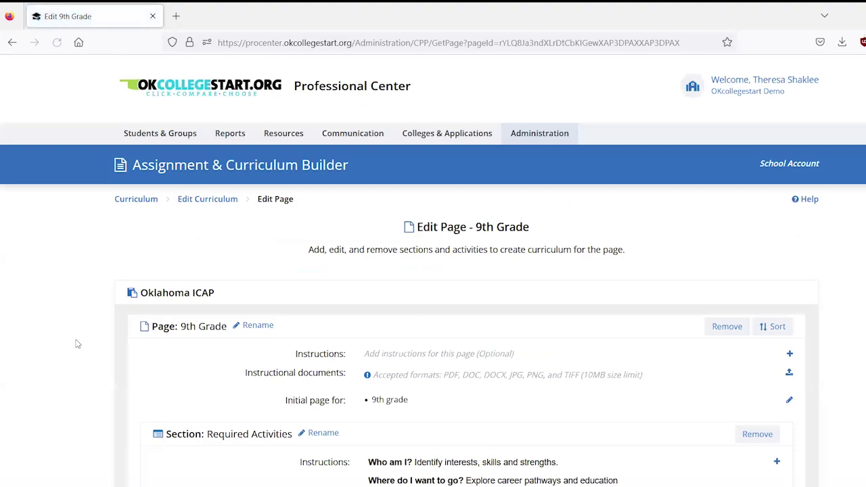
Remove Resume Builder from the activities of the Required Activities section and return to the 9th Grade page
scroll(200, 76, down, 3)
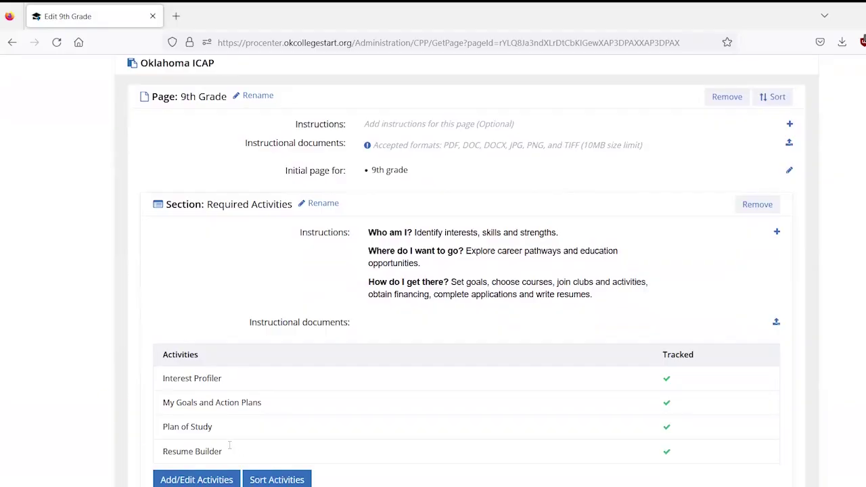
click(191, 480)
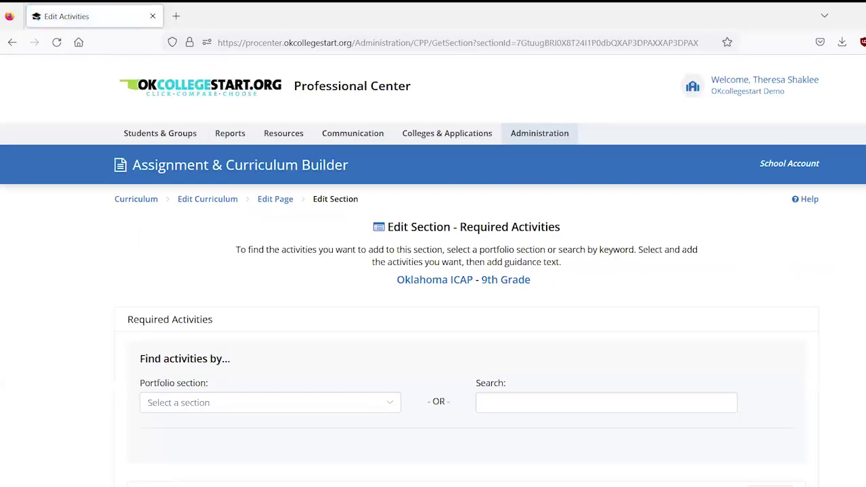
scroll(433, 270, down, 10)
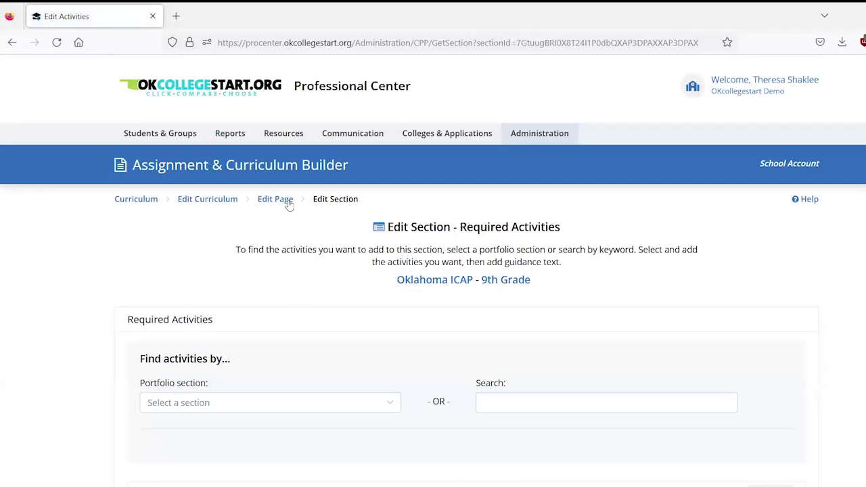
click(287, 201)
Reorder the Required Activities so that Plan of Study comes before My Goals and Action Plans, and save the order
scroll(535, 222, down, 4)
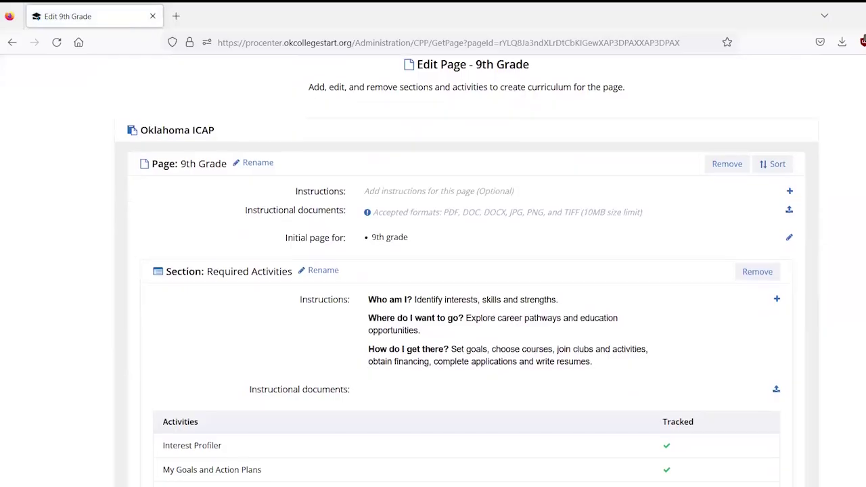
scroll(432, 203, down, 1)
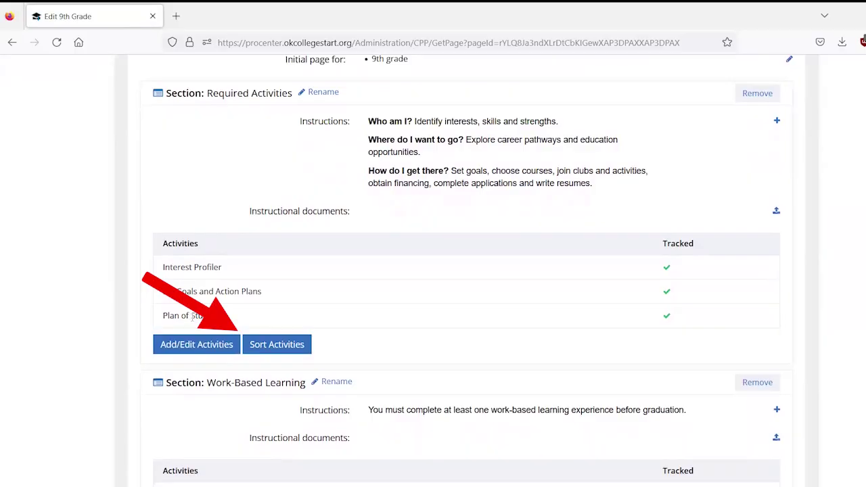
click(293, 346)
click(335, 318)
click(594, 292)
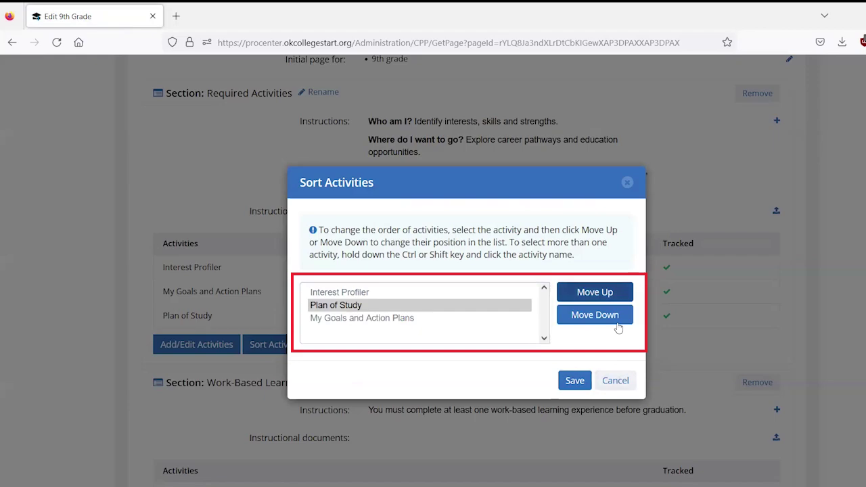
click(576, 380)
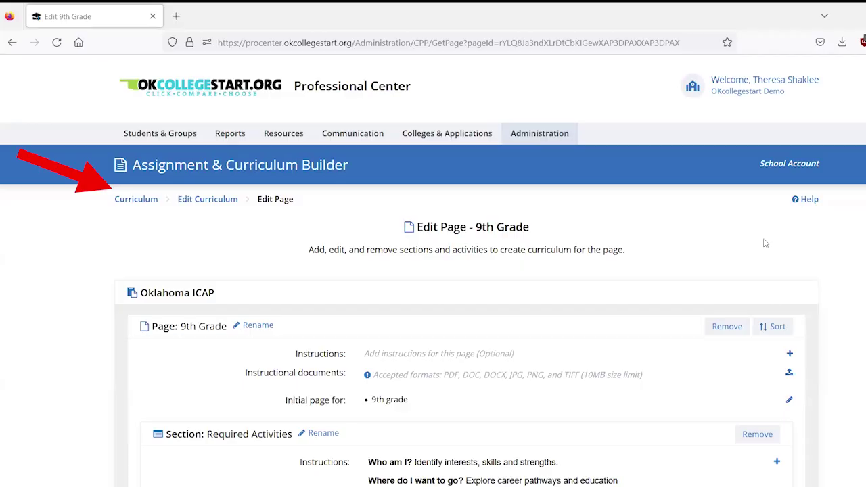
Return to the Oklahoma ICAP curriculum and look over its list of grade pages
click(210, 199)
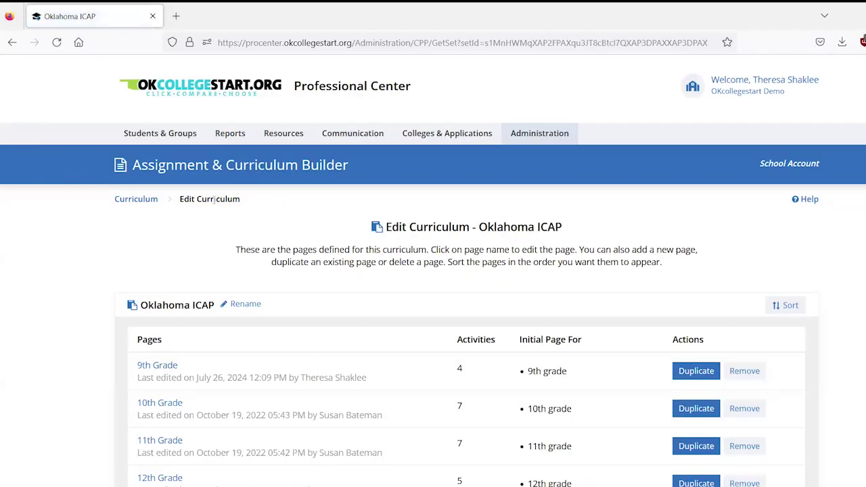
scroll(205, 226, down, 1)
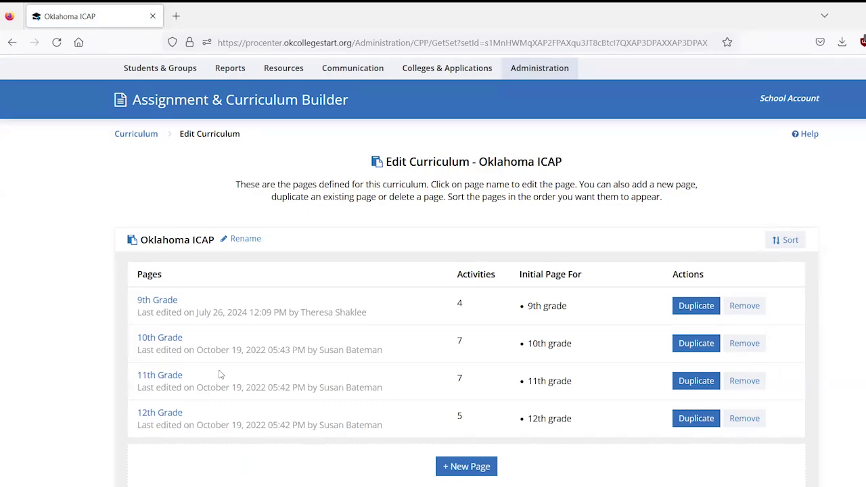
scroll(219, 375, up, 2)
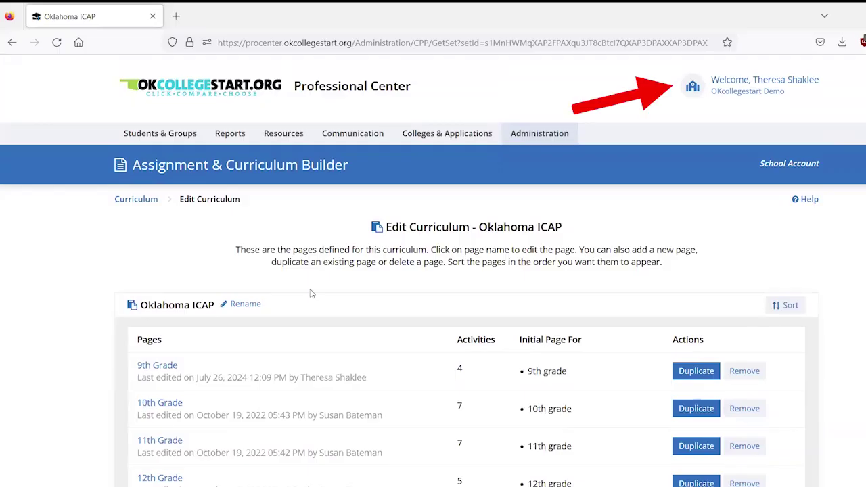
Open a demo account with the role High School Student and the grade 12th Grade to preview the curriculum
click(752, 83)
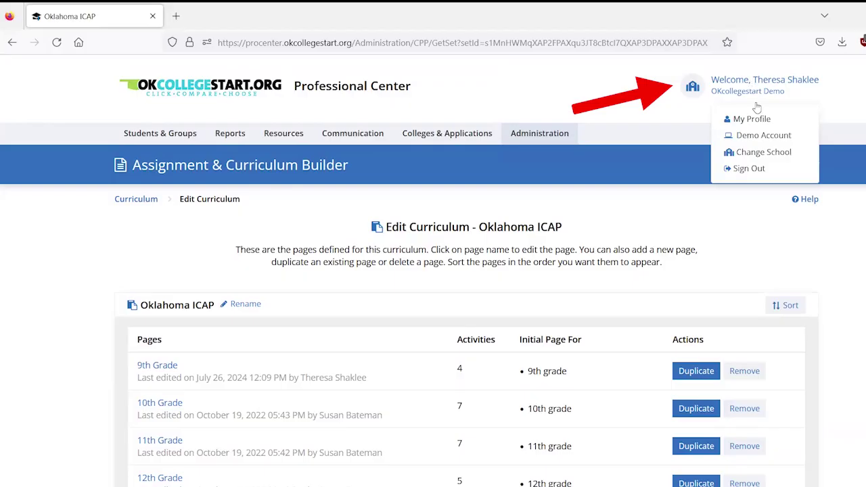
click(760, 137)
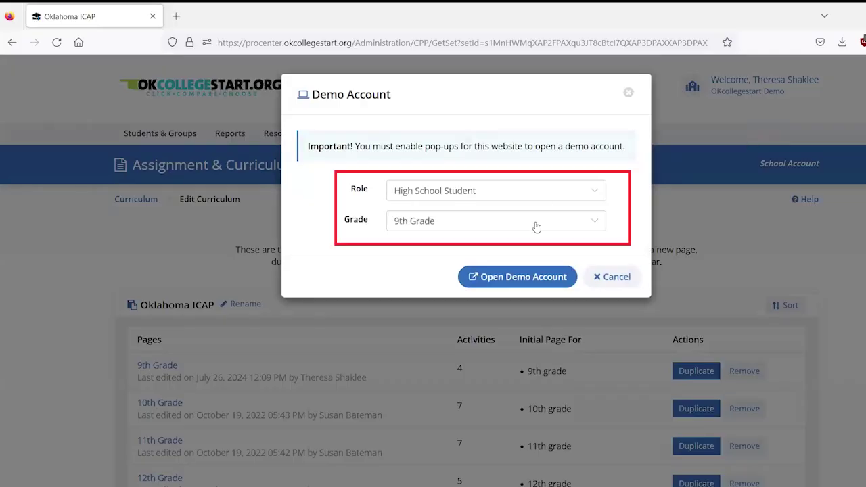
click(536, 227)
click(534, 260)
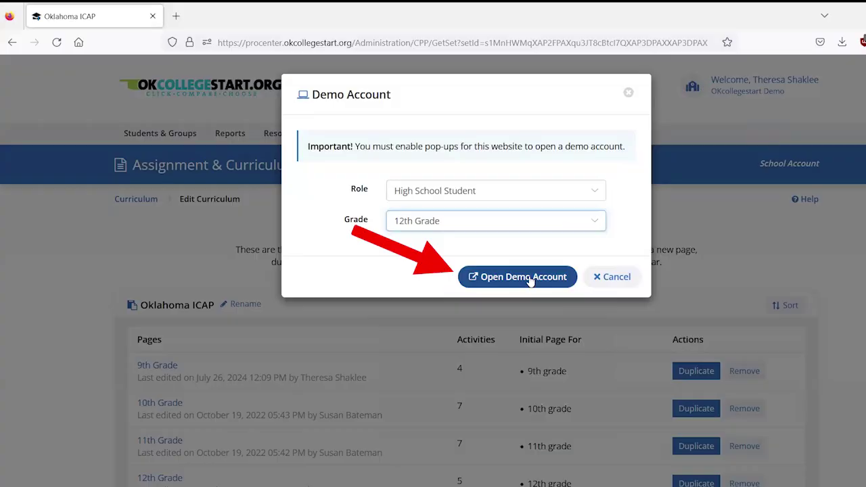
click(531, 277)
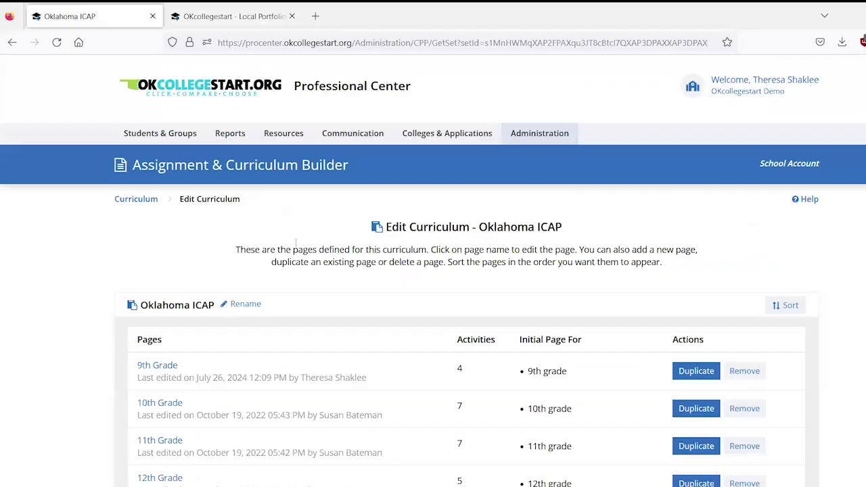
Reopen the demo account options from the curriculum page
click(751, 81)
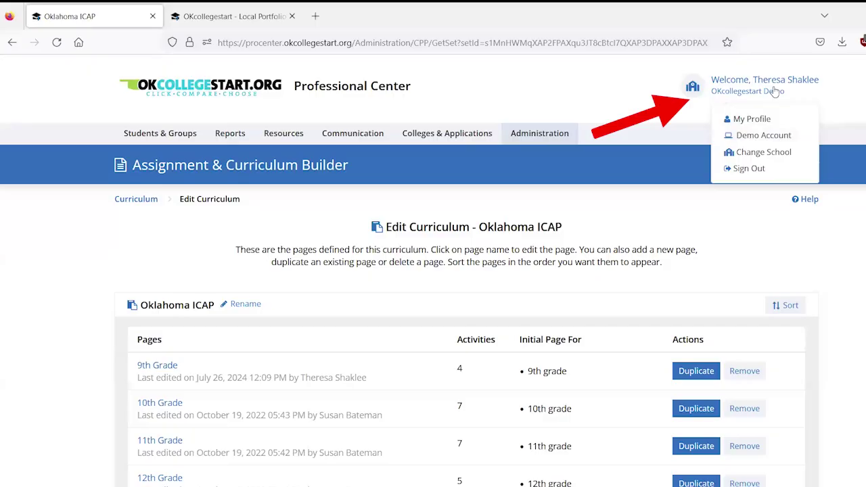
click(776, 135)
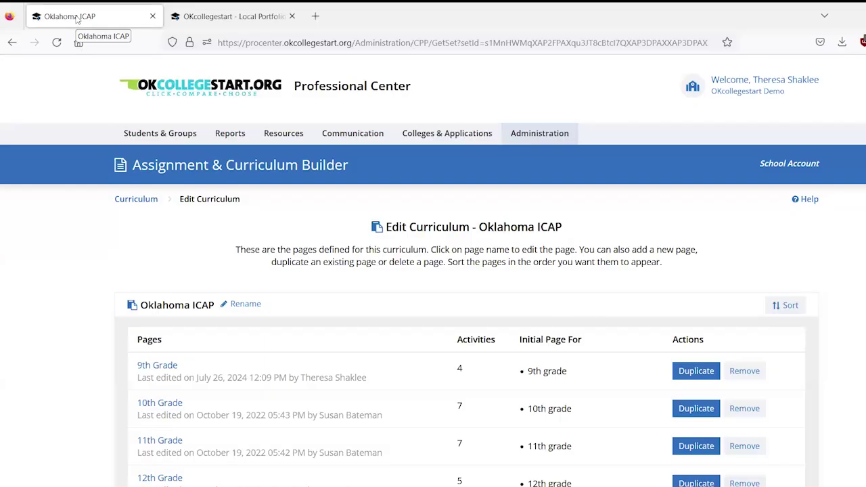
View the Assignment and Curriculum Builder quick reference guides in the resources, and the guides and training videos under ICAP Resources
click(293, 138)
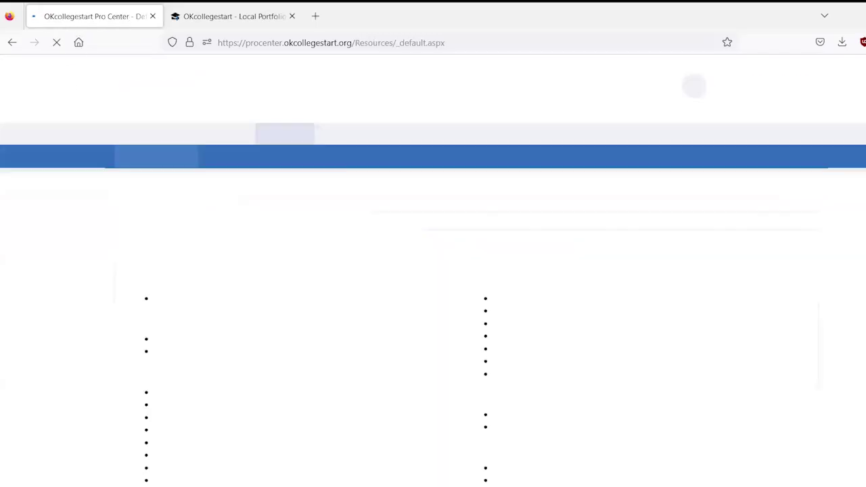
scroll(765, 359, down, 5)
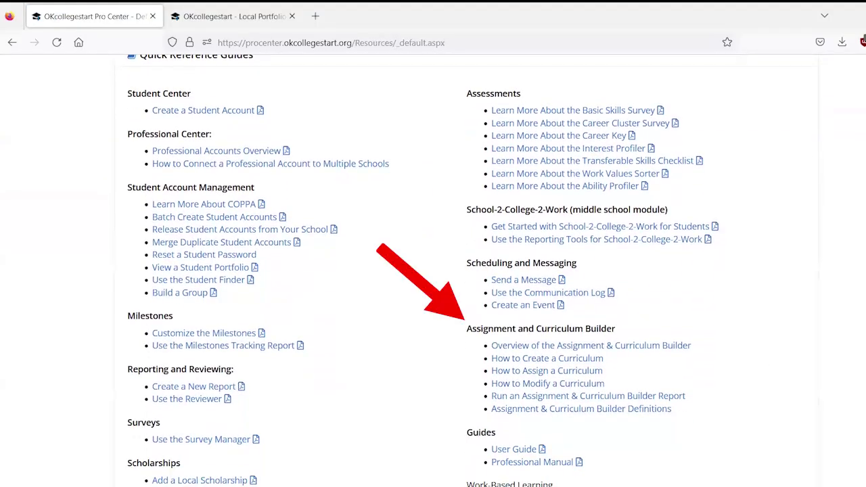
scroll(393, 260, up, 5)
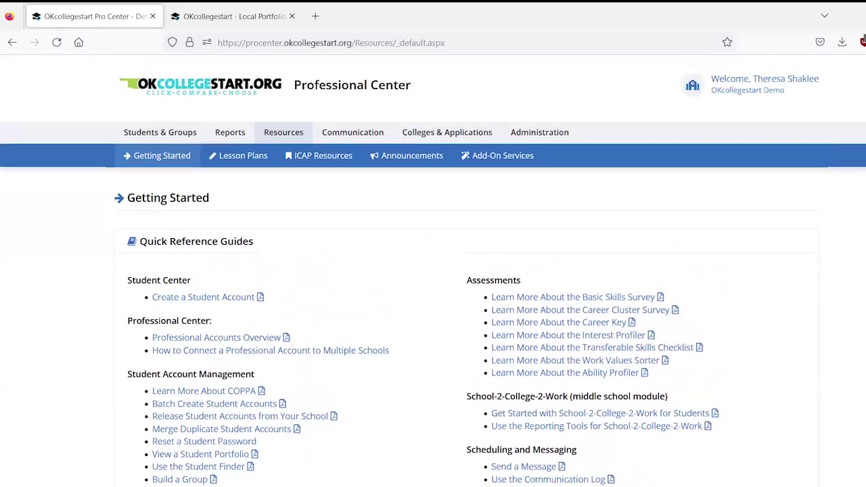
click(337, 166)
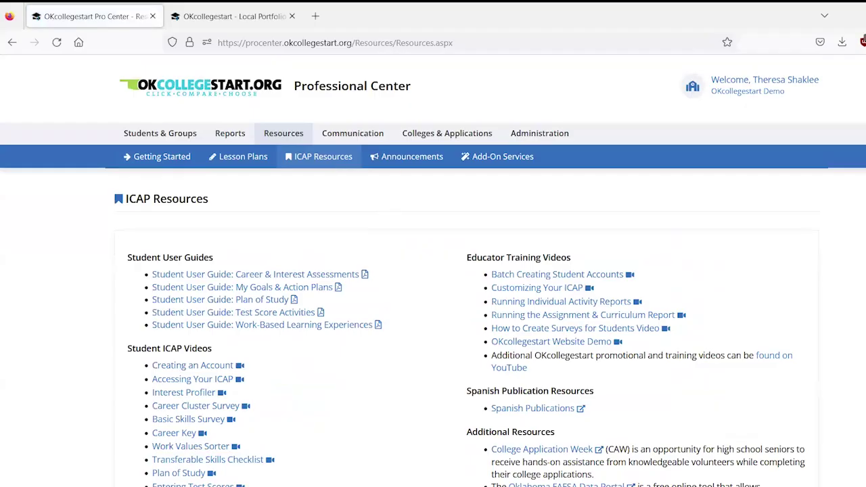
scroll(432, 275, down, 3)
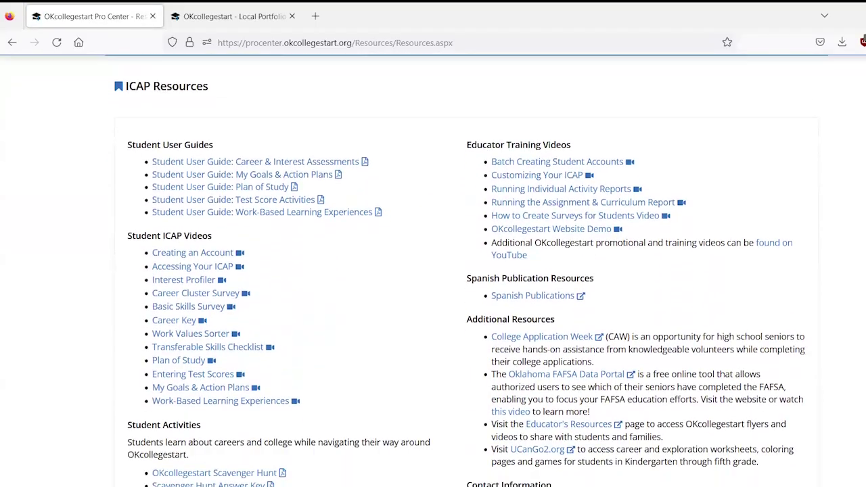